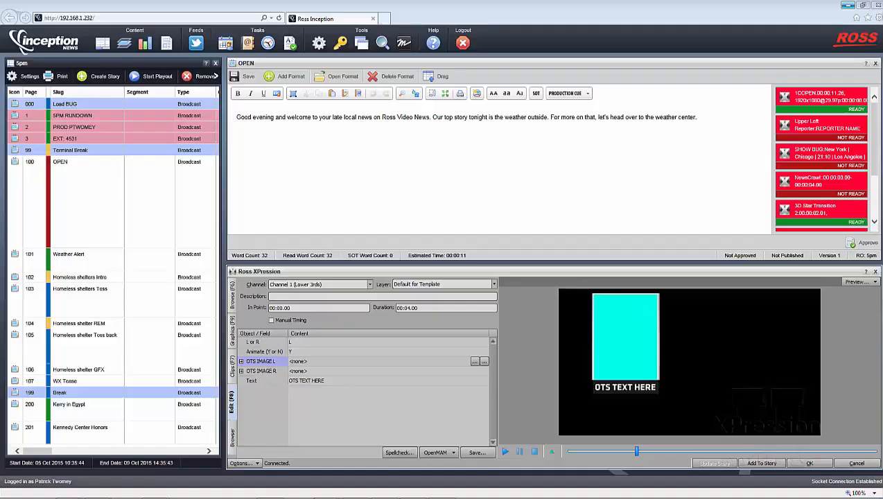
Load 3D Star Sandwich Transition 1 .avi from D:\XPression Clips content into OTS IMAGE L and play the animation from its start.
click(475, 362)
click(337, 214)
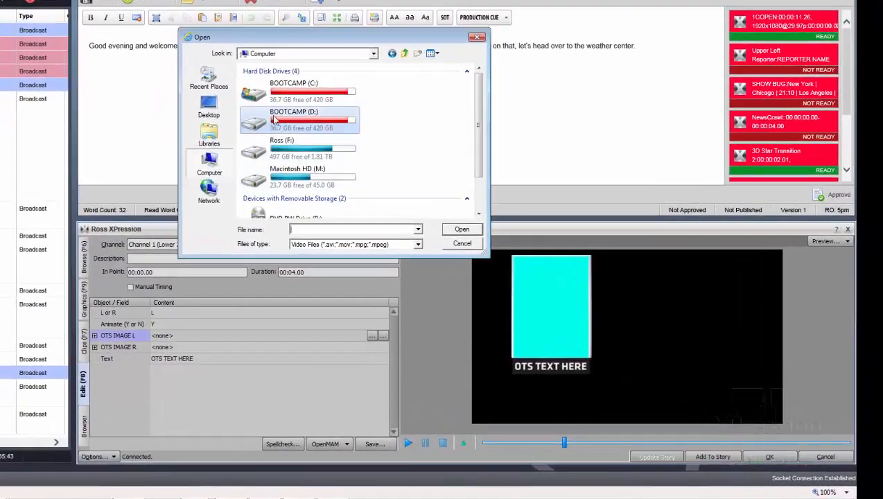
double_click(396, 194)
scroll(284, 180, down, 2)
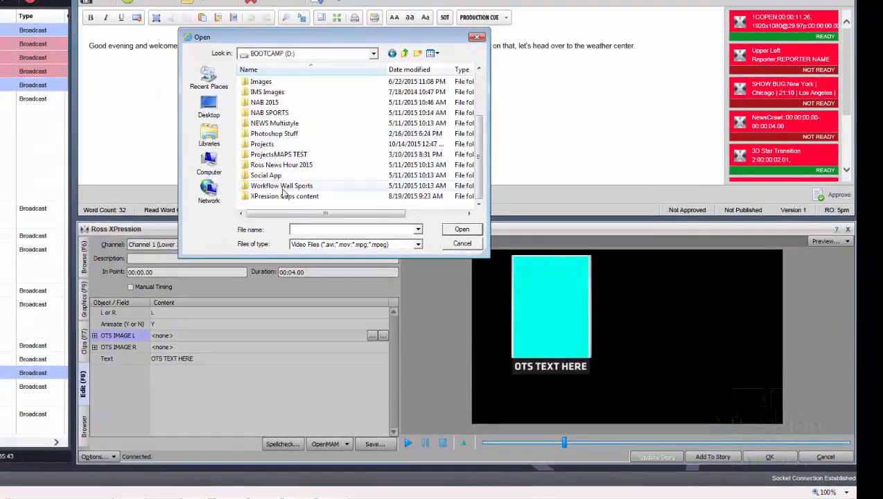
double_click(285, 196)
double_click(380, 132)
drag(564, 443, 435, 448)
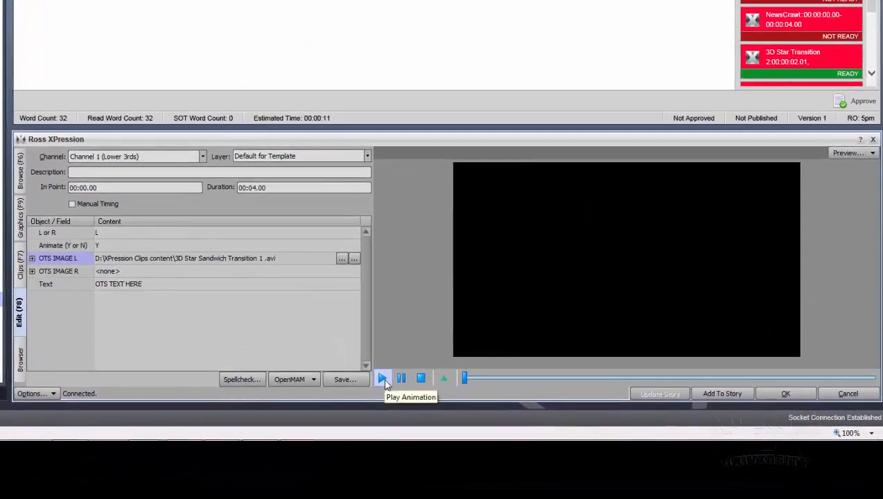
click(383, 378)
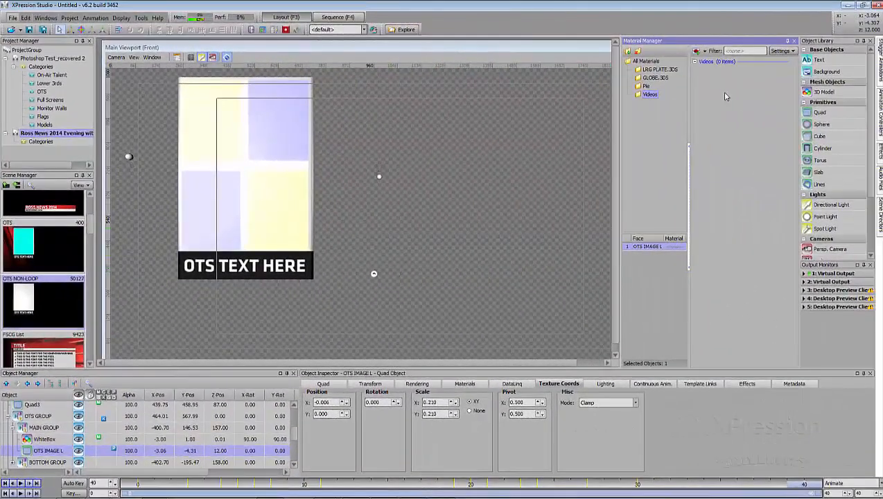
In XPression Studio, add the video 9 Logo for Bug .avi as a new material in the Videos folder.
right_click(713, 94)
mouse_move(762, 109)
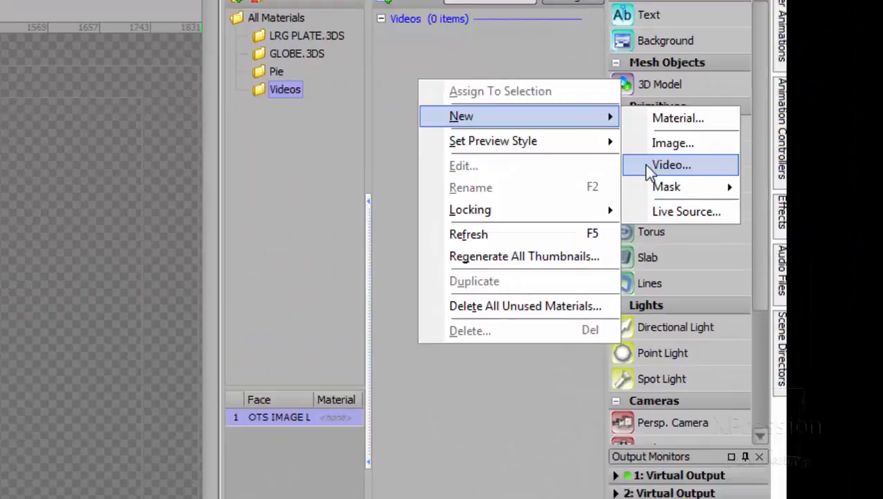
click(652, 166)
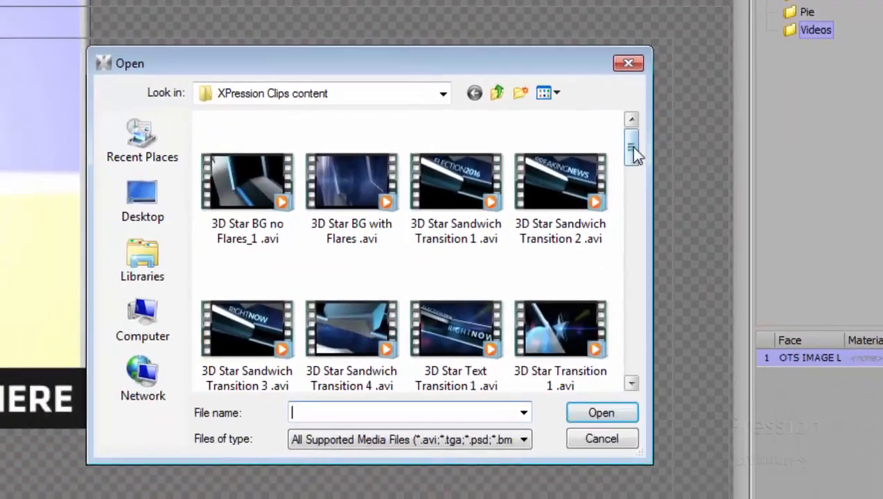
drag(632, 154, 633, 198)
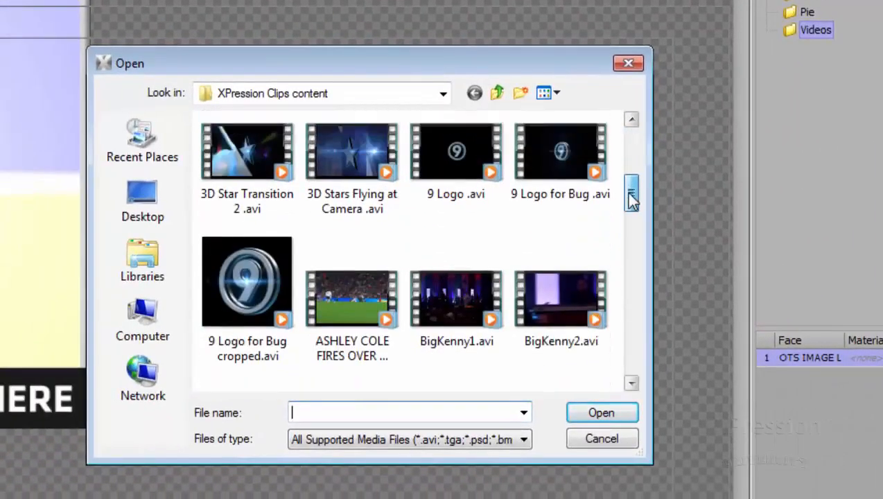
click(558, 160)
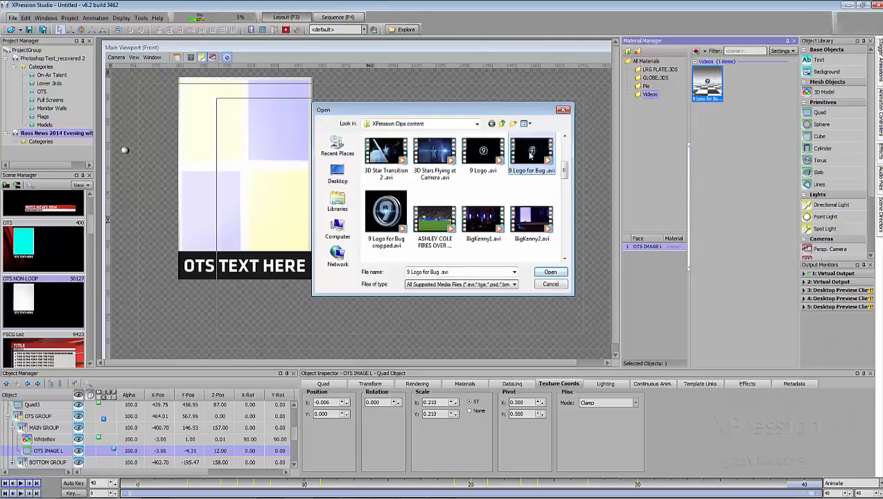
double_click(530, 154)
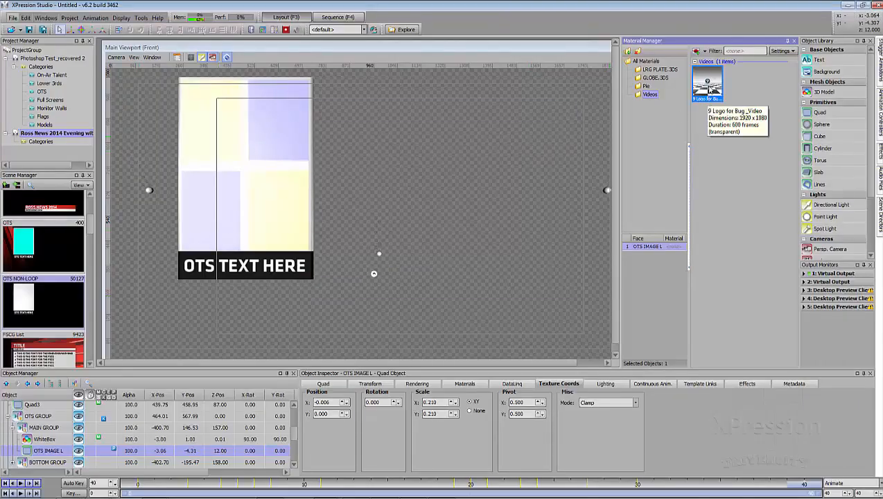
Set the 9 Logo for Bug video material's run mode to Play Once and enable Auto Start.
right_click(708, 89)
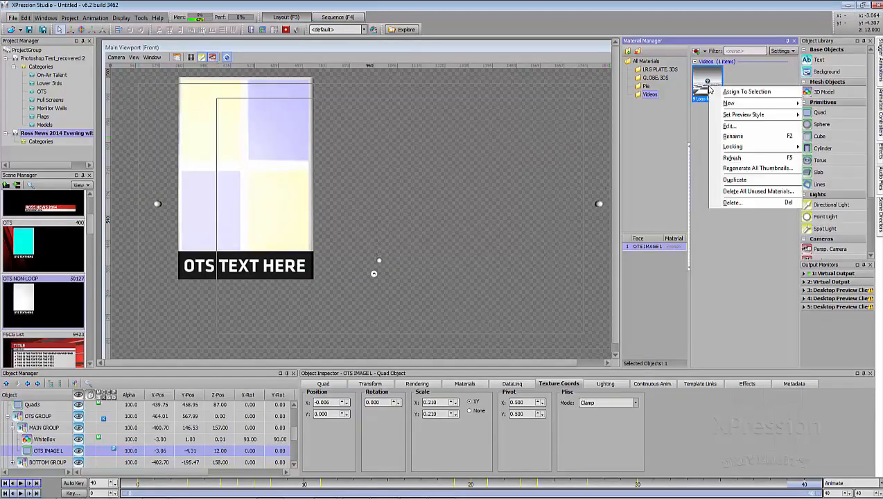
click(727, 126)
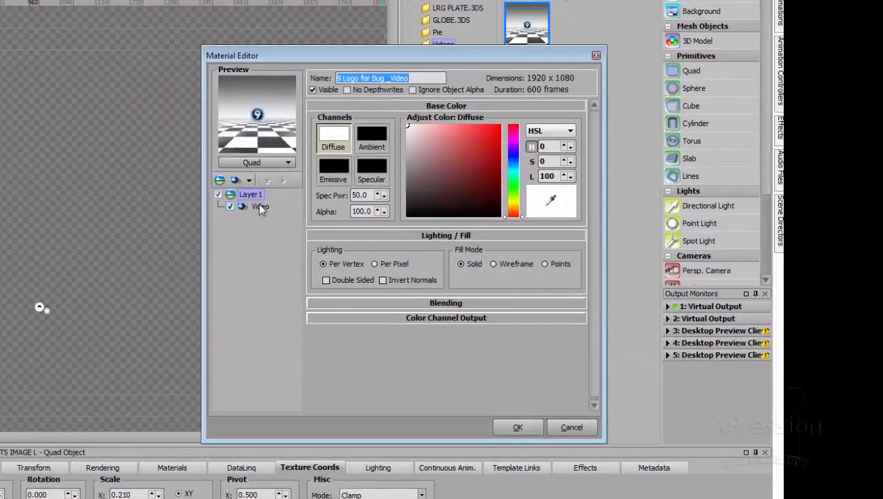
click(260, 206)
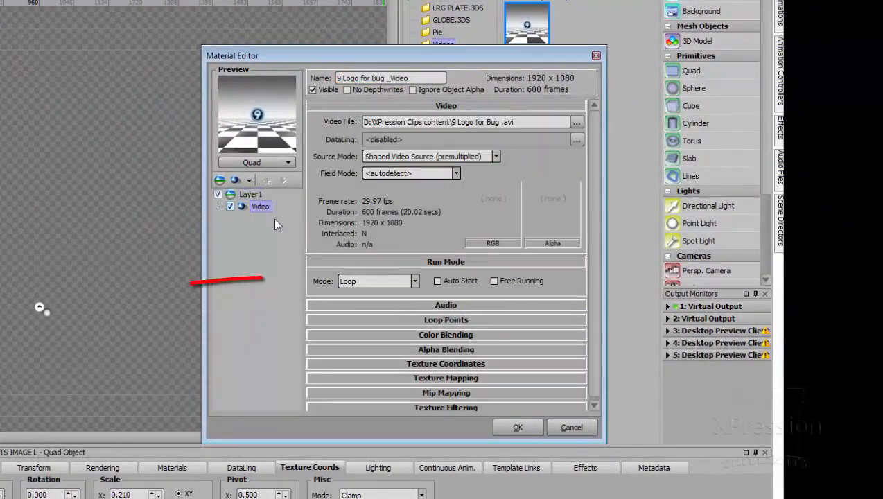
click(378, 283)
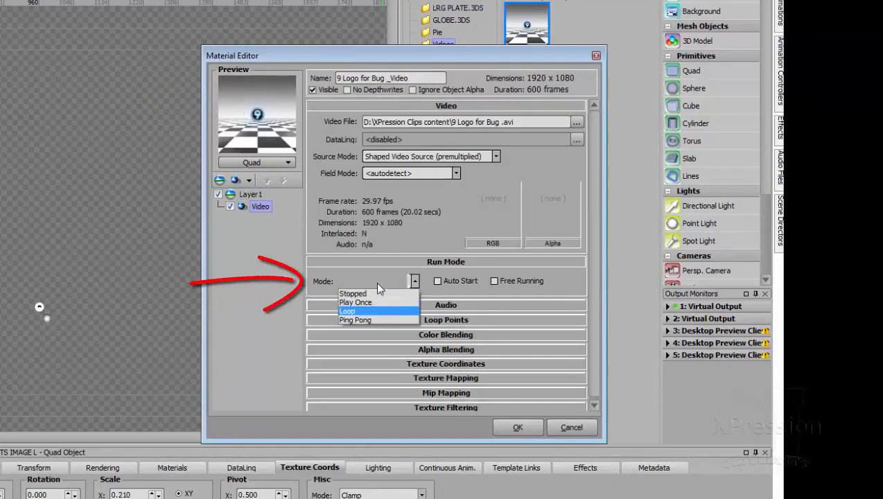
click(379, 302)
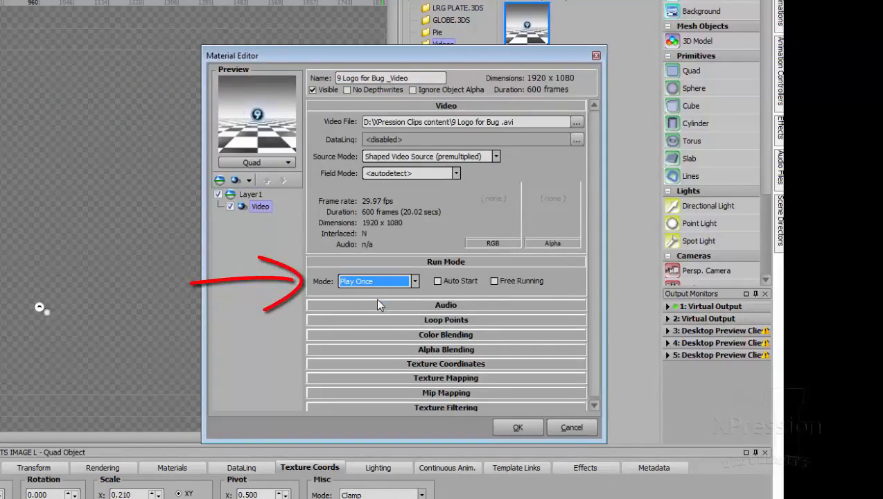
click(439, 282)
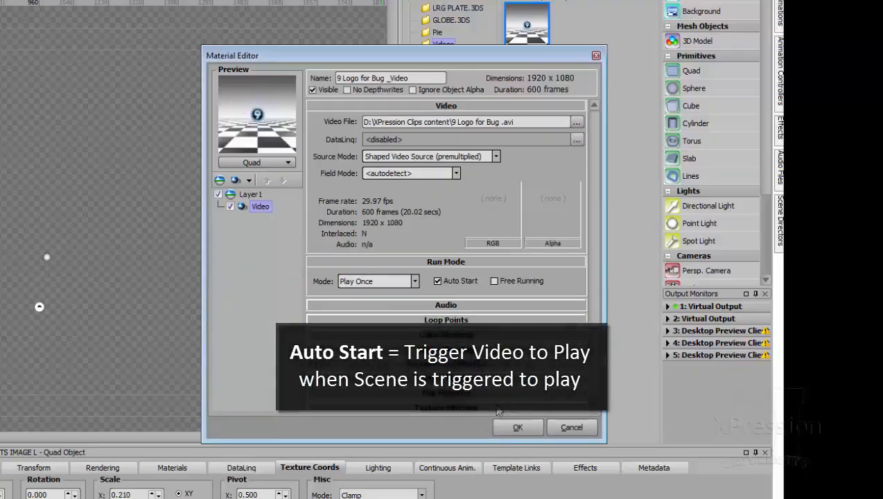
click(515, 428)
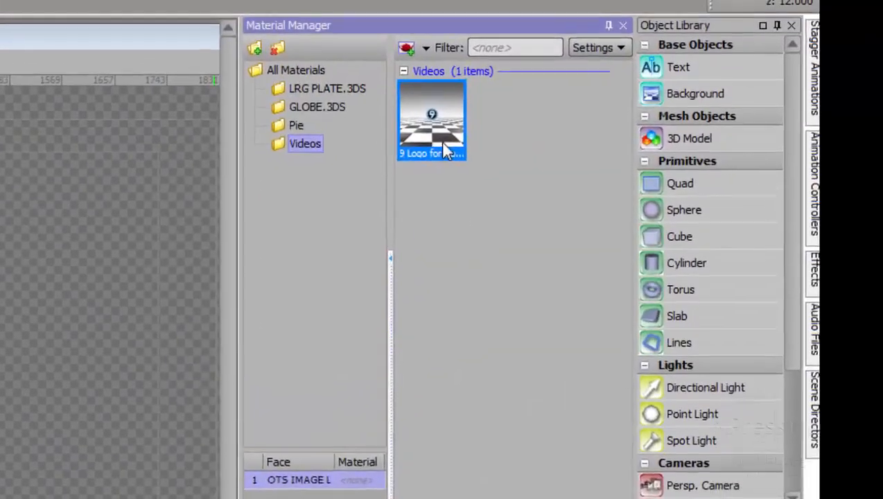
right_click(530, 32)
click(478, 156)
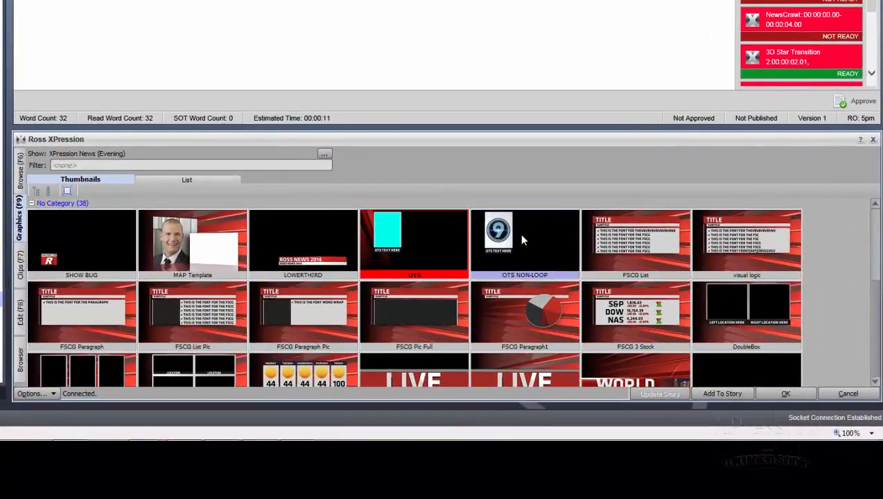
In Inception, set OTS IMAGE L of the OTS NON-LOOP template to 3D Star Sandwich Transition 1 .avi and preview the animation from the start.
double_click(523, 239)
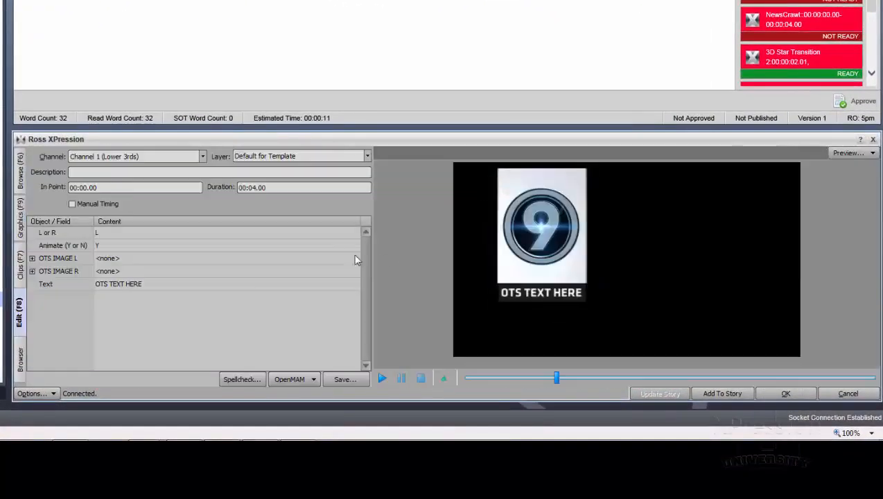
click(245, 260)
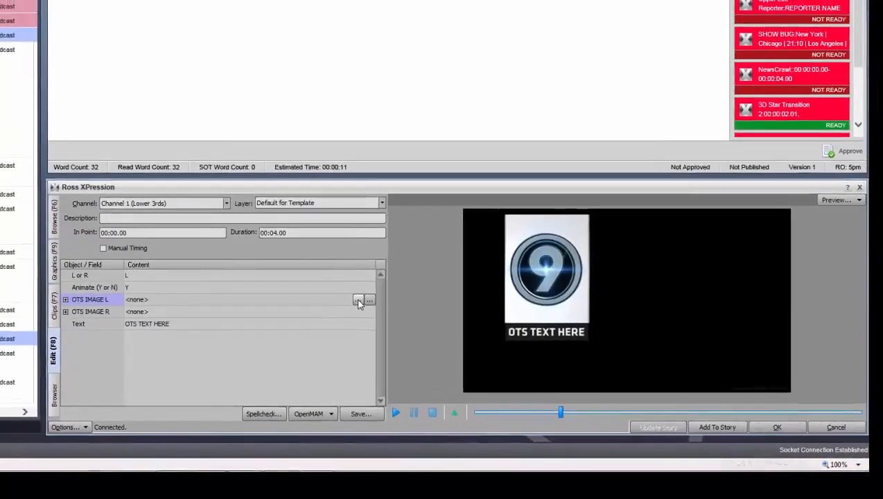
click(342, 262)
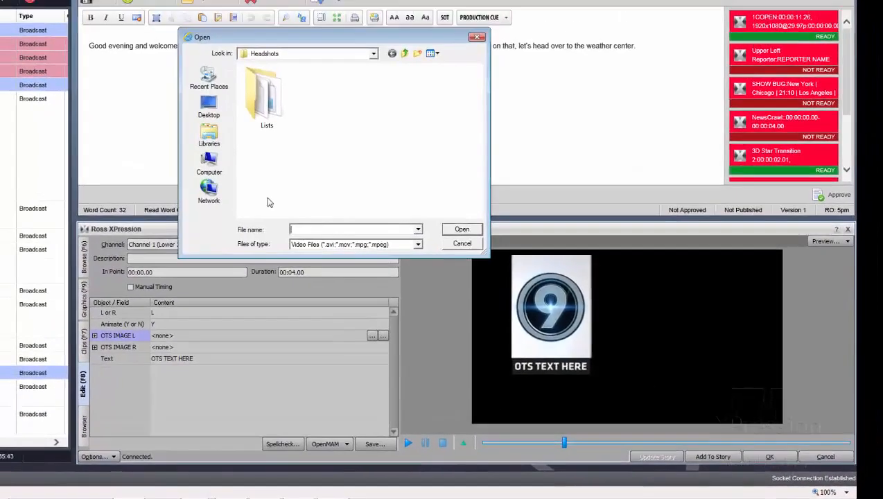
click(210, 165)
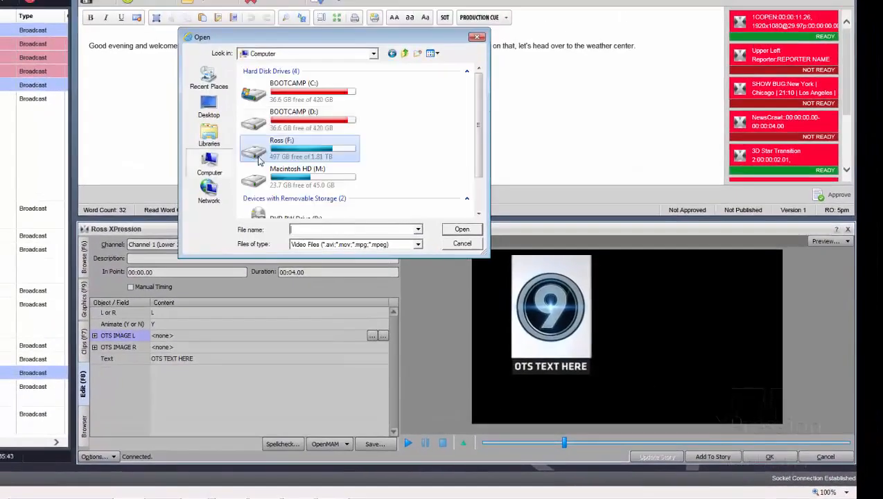
double_click(264, 123)
scroll(263, 124, down, 2)
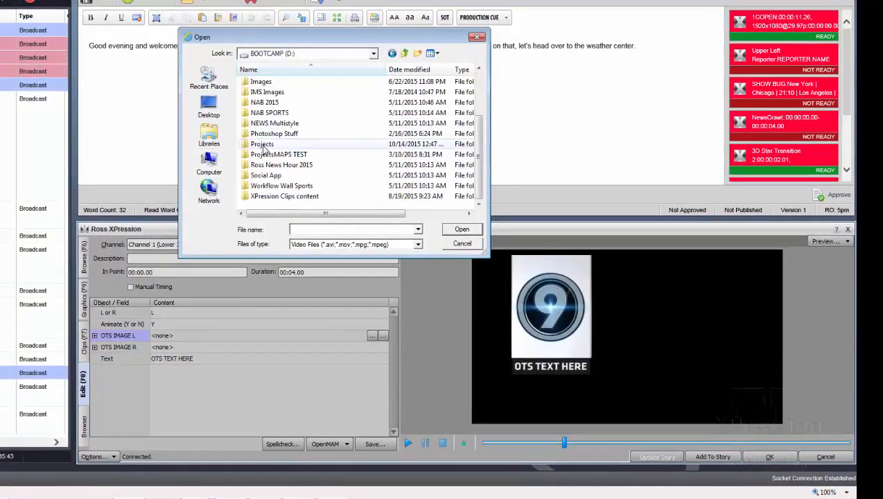
double_click(271, 196)
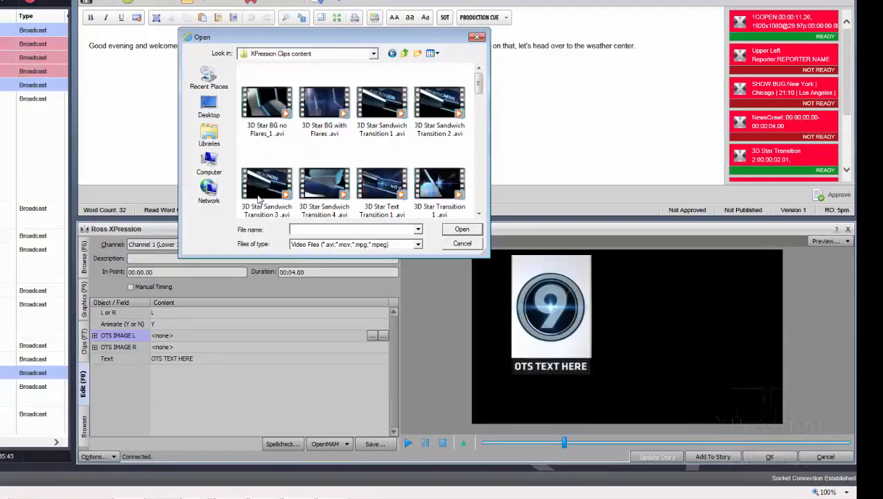
double_click(395, 108)
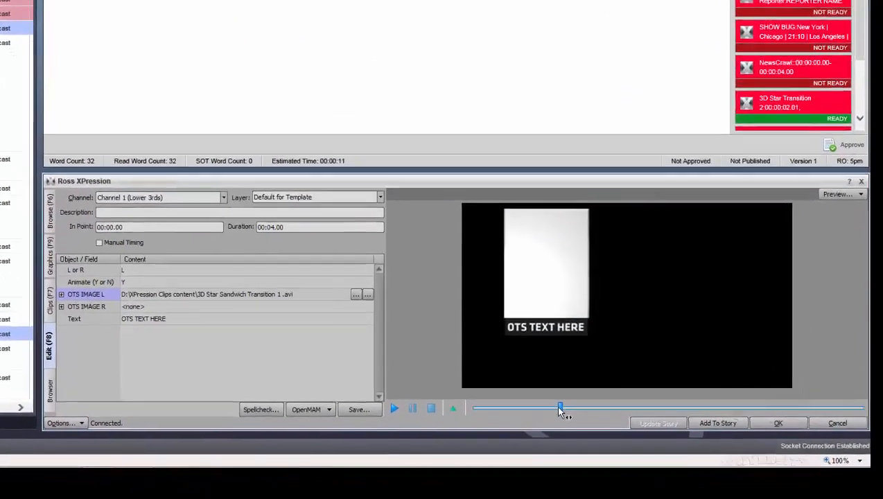
drag(564, 442, 456, 443)
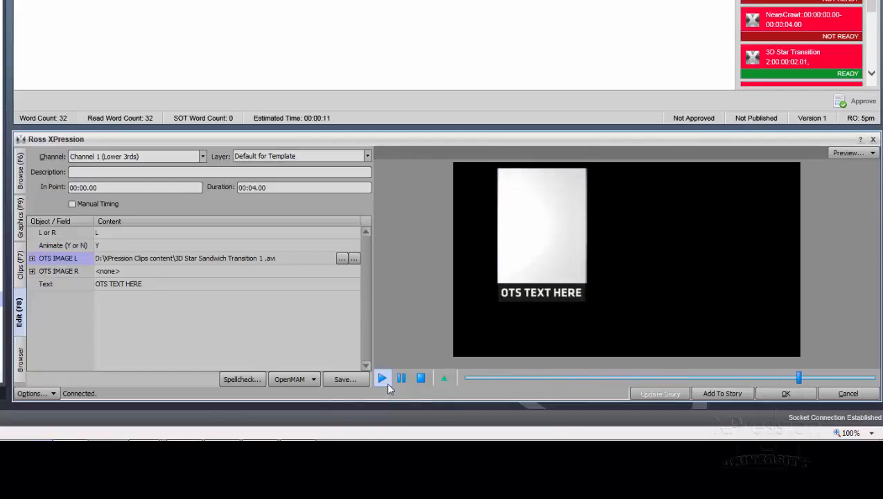
Place a clip from the browser into the OTS IMAGE L field of the OTS NON-LOOP template.
click(20, 357)
drag(224, 297, 196, 264)
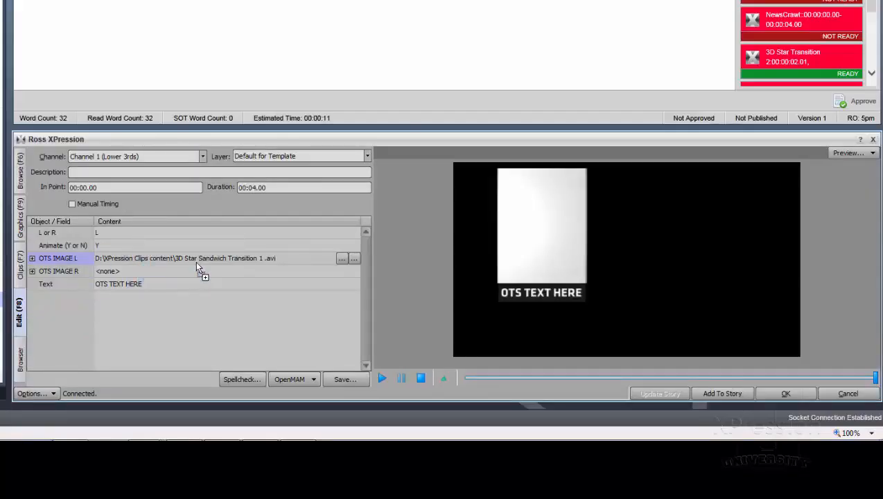